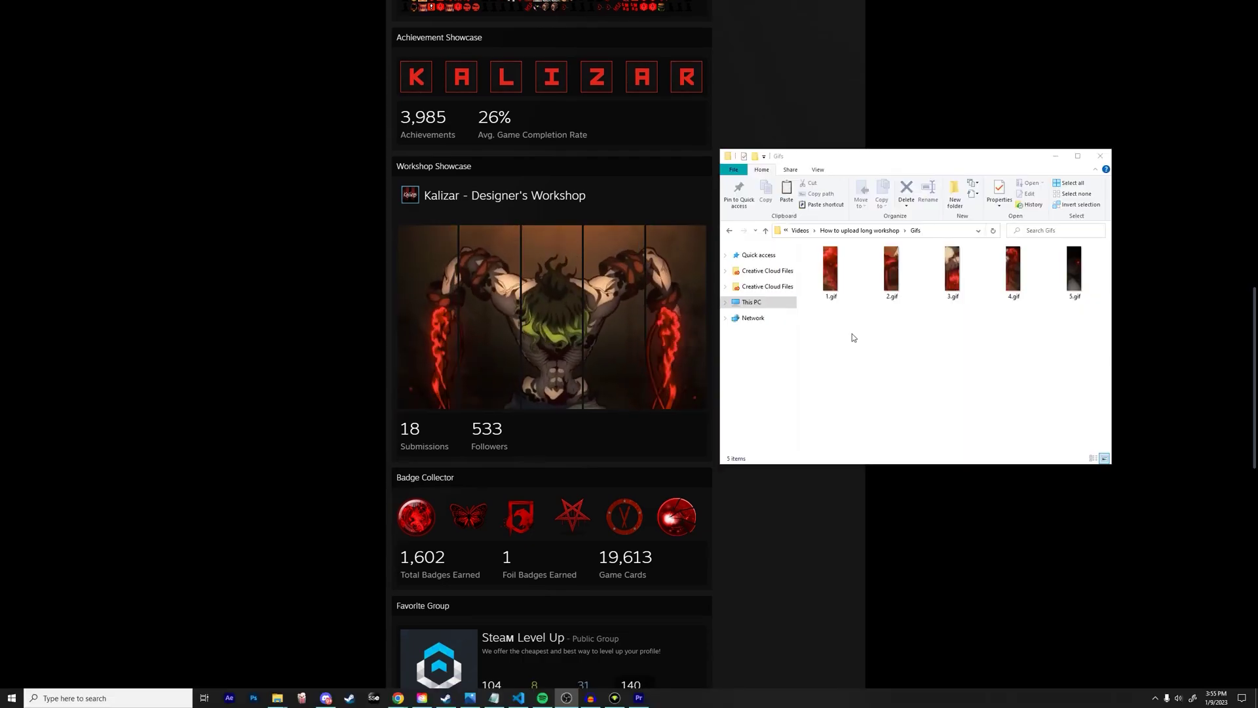
{"action": "left_click_drag", "start_coordinate": [852, 337], "coordinate": [1081, 245]}
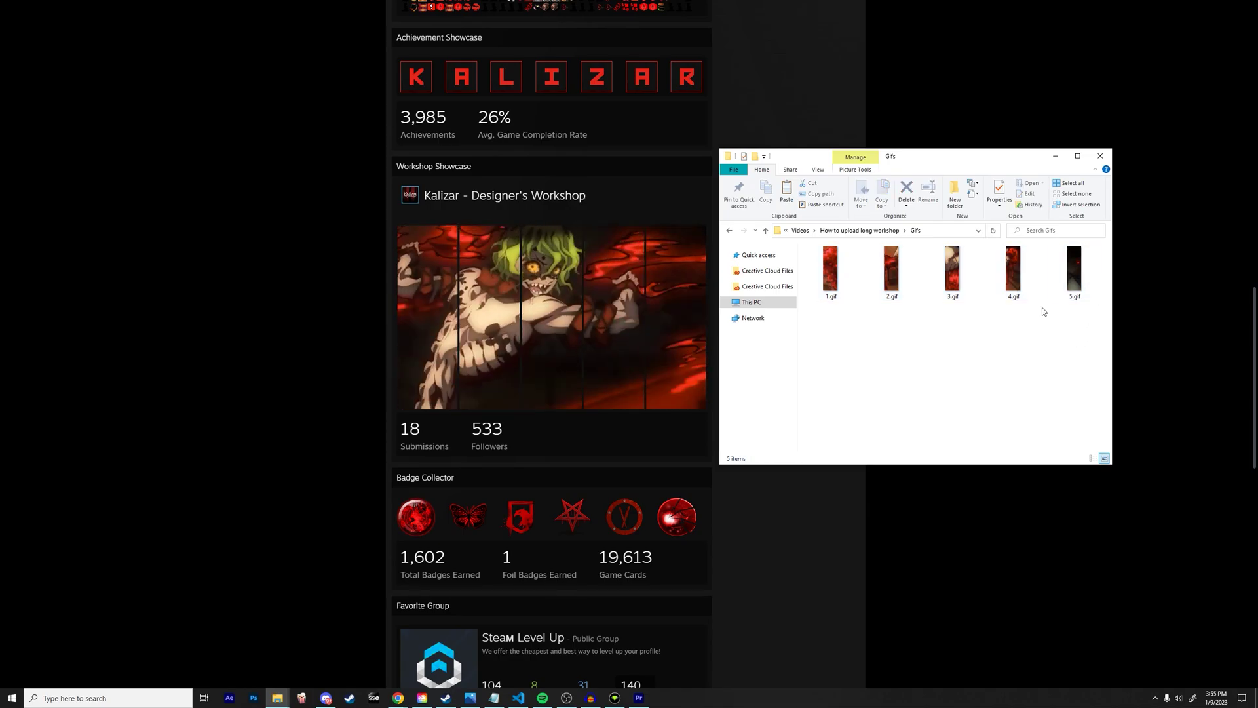
{"action": "left_click_drag", "start_coordinate": [828, 331], "coordinate": [863, 339]}
{"action": "left_click", "coordinate": [896, 280]}
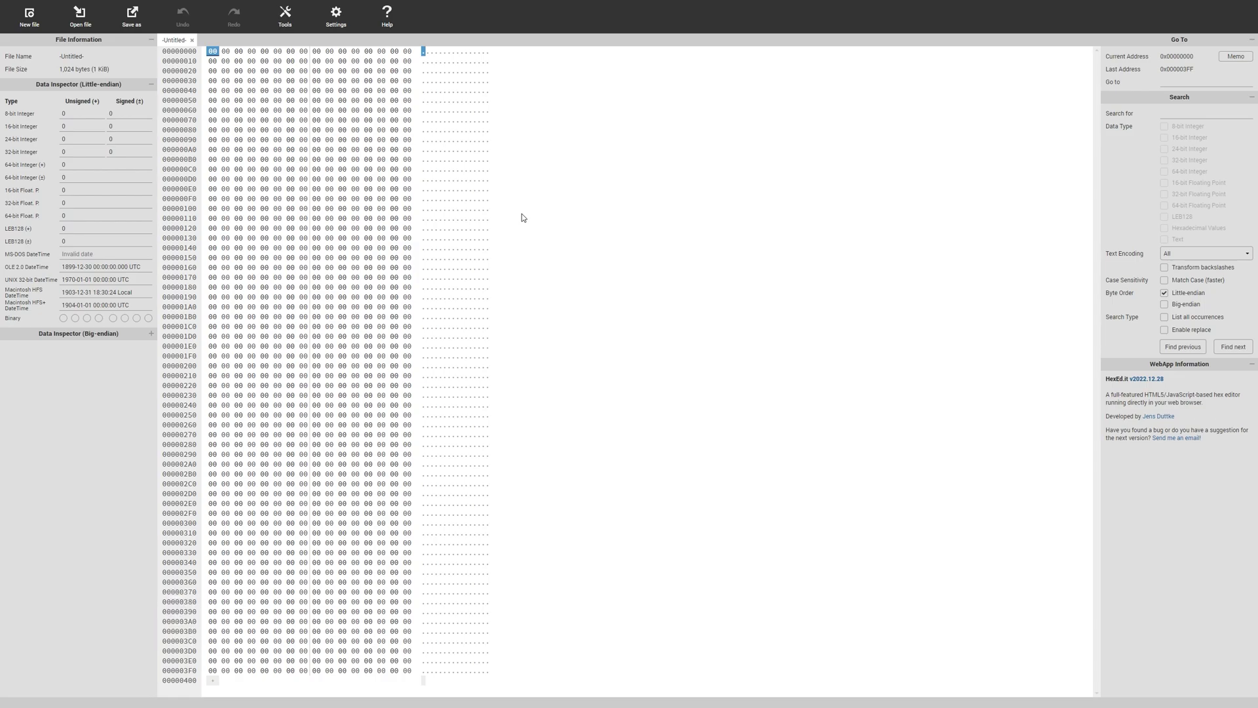
Step: Change the last byte of 1.gif to 21 in HexEd.it and save the file as Final-1
{"action": "left_click", "coordinate": [82, 18]}
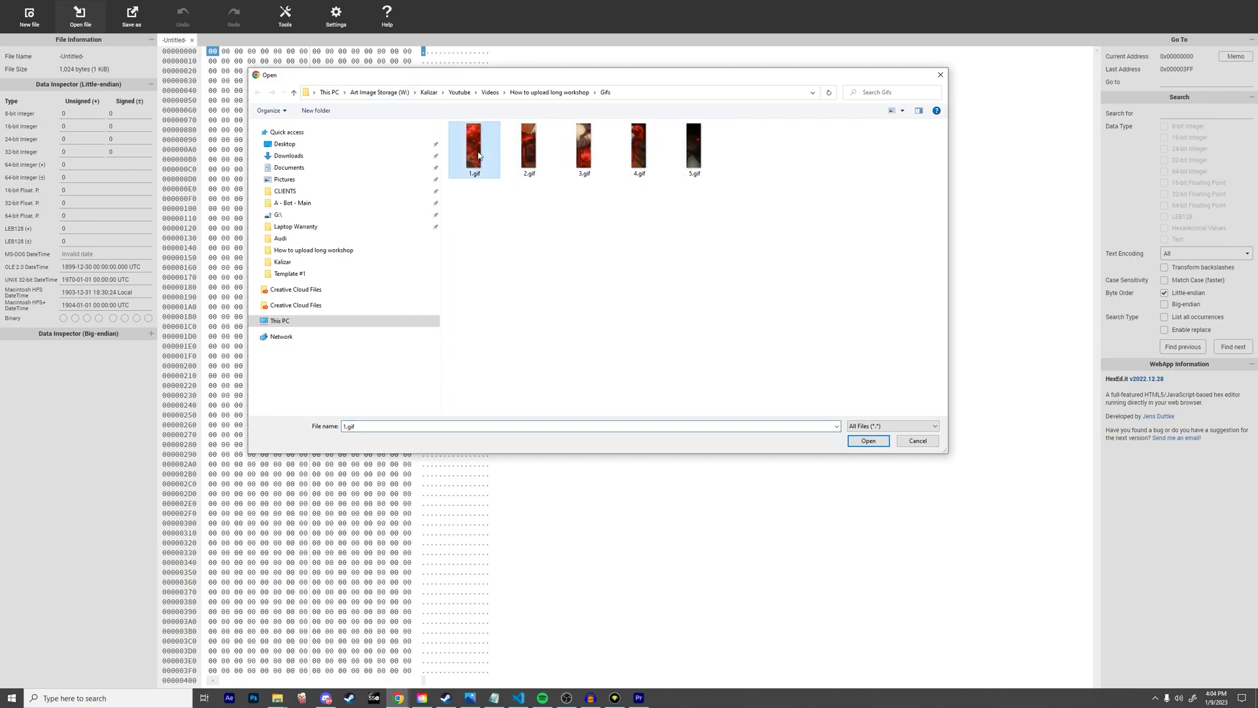
{"action": "left_click", "coordinate": [866, 442]}
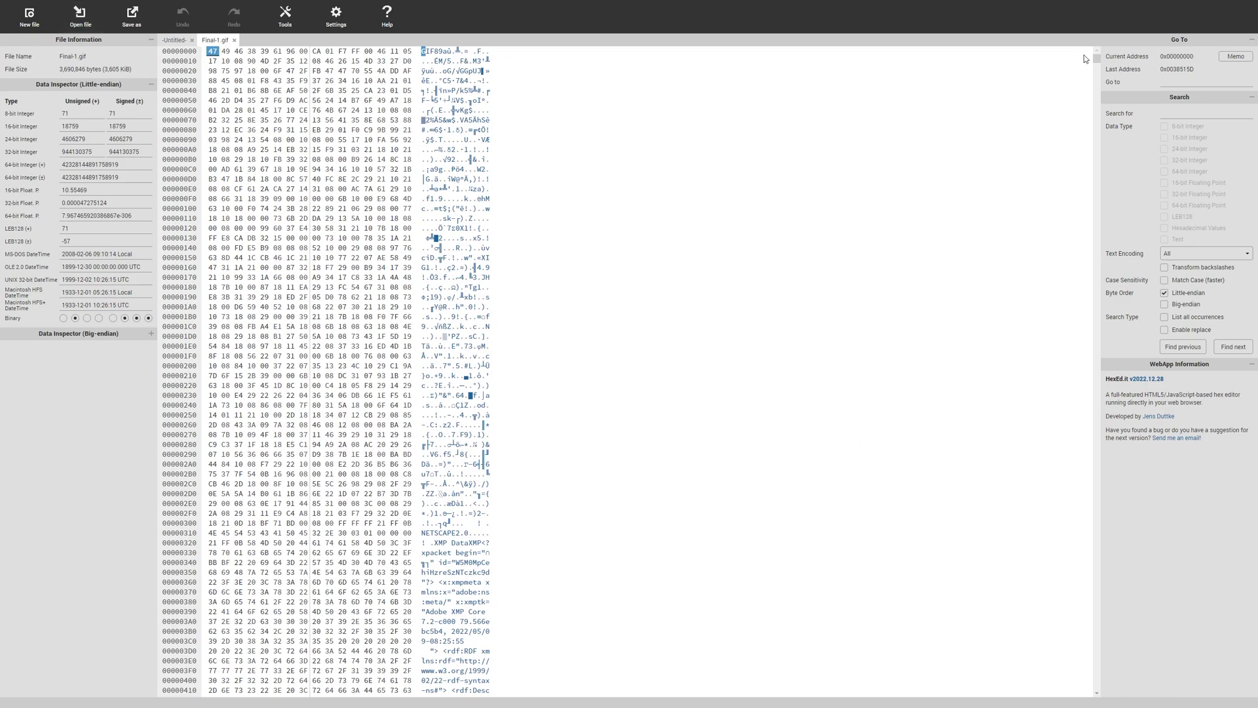
{"action": "left_click_drag", "start_coordinate": [1096, 58], "coordinate": [1104, 699]}
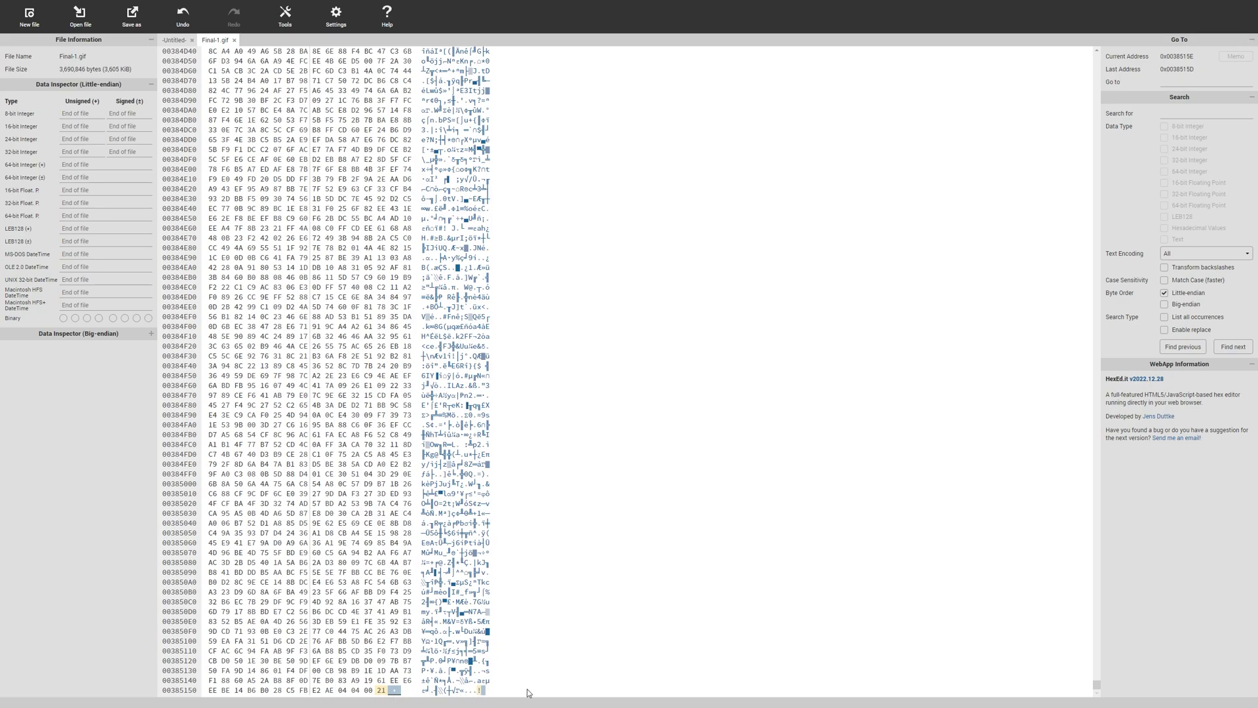
{"action": "left_click", "coordinate": [133, 21]}
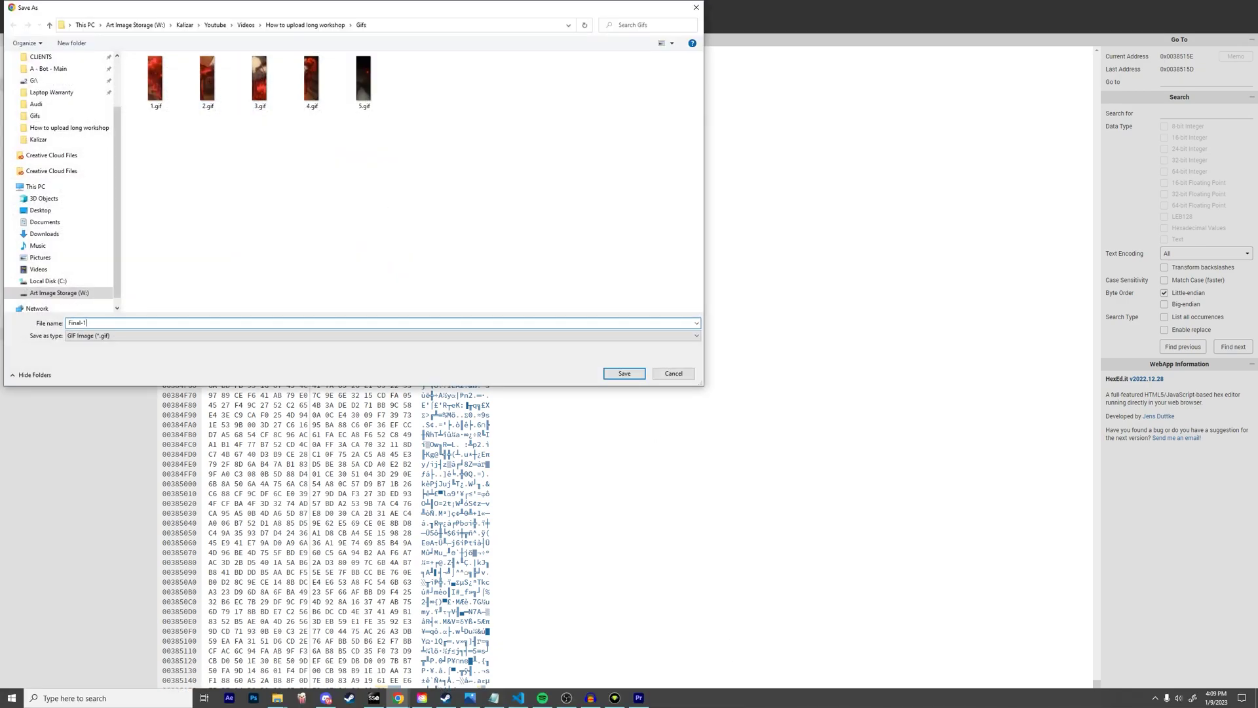
{"action": "left_click", "coordinate": [626, 374]}
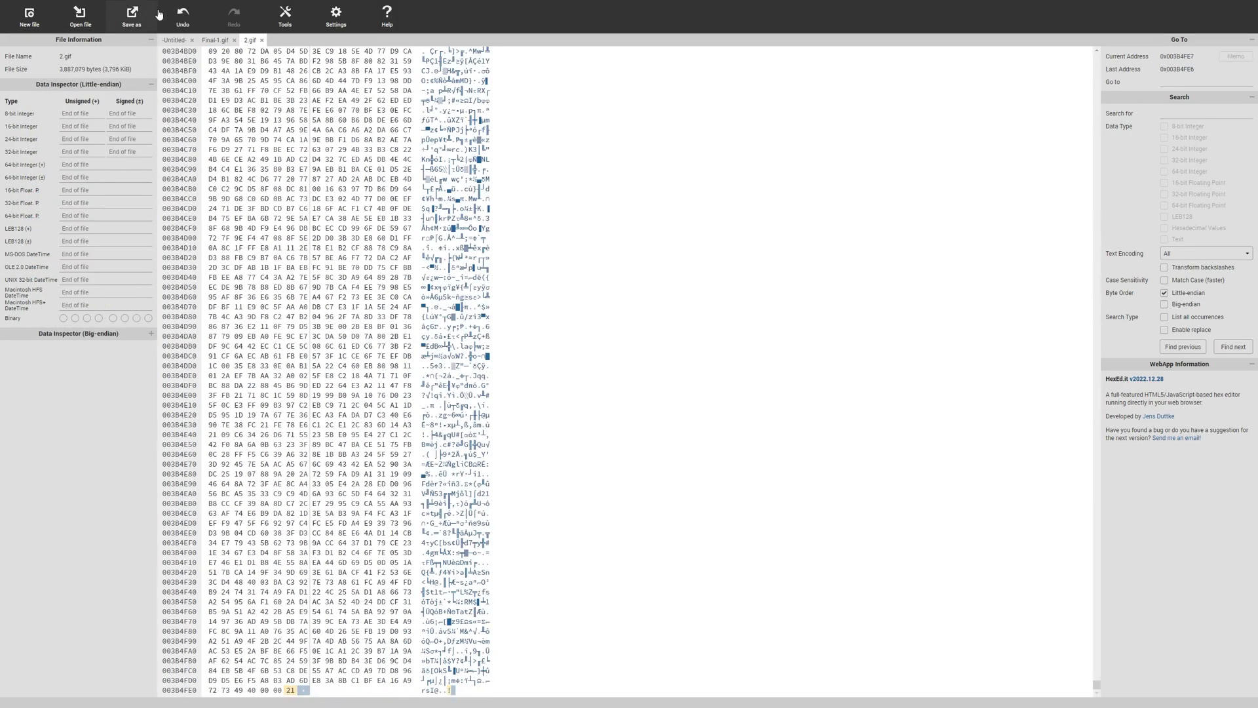
Step: Save the edited 2.gif under the name Final-2
{"action": "left_click", "coordinate": [132, 16]}
{"action": "type", "text": "Fi"}
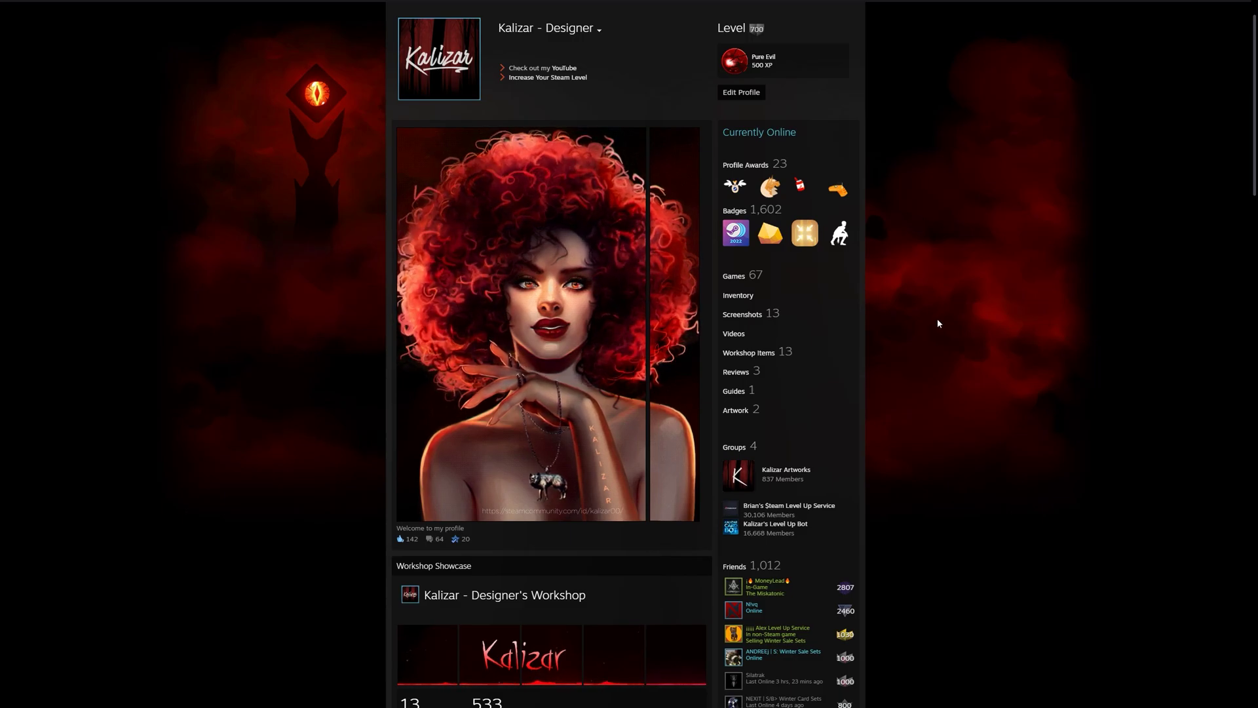
Step: Open the artwork upload form from the Steam profile's Artwork page for a Not Game Specific item
{"action": "left_click", "coordinate": [737, 411]}
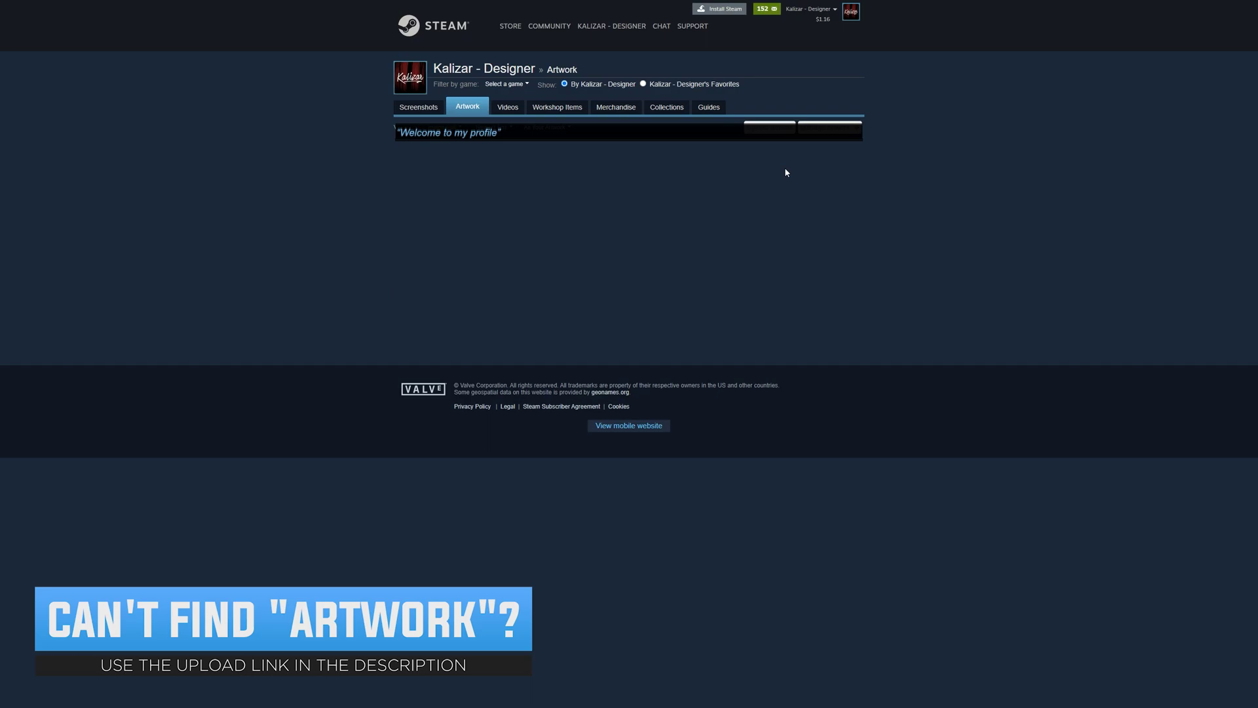
{"action": "left_click", "coordinate": [771, 126]}
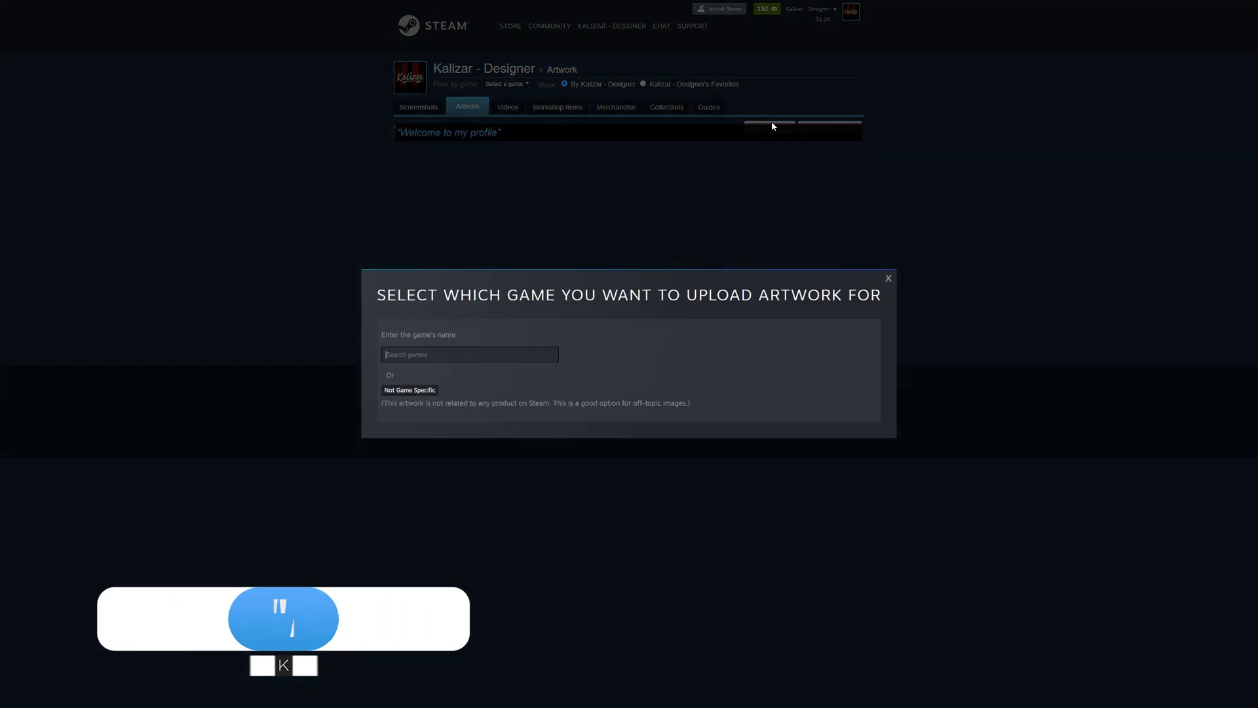
{"action": "left_click", "coordinate": [407, 392]}
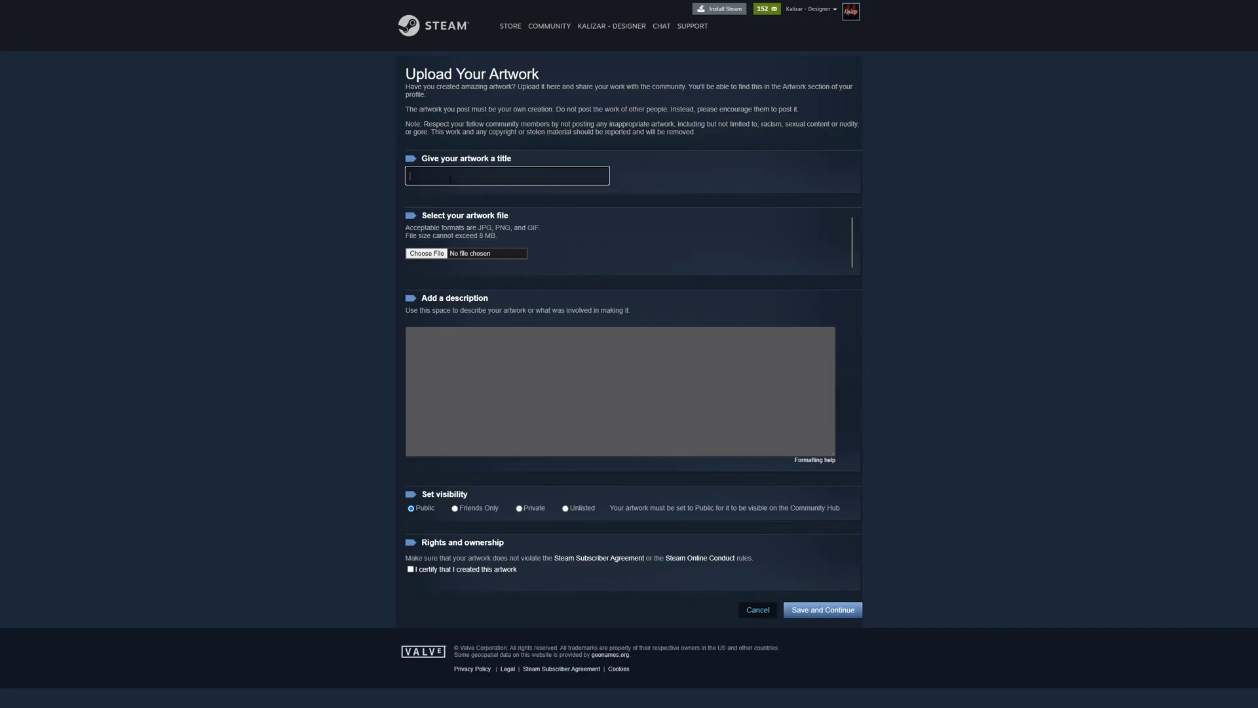
Step: Fill in the upload form with the title Art and the file Final-1.gif, and certify having created the artwork
{"action": "type", "text": "Art"}
{"action": "left_click", "coordinate": [426, 254]}
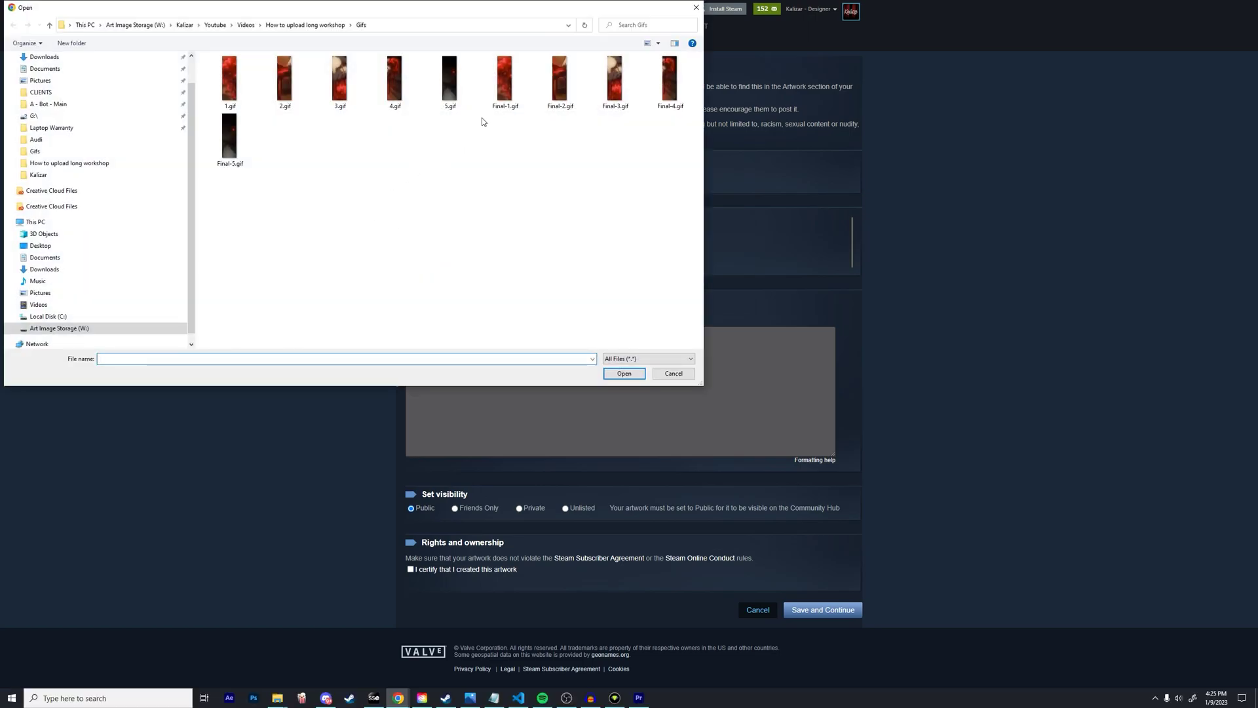
{"action": "left_click", "coordinate": [622, 373]}
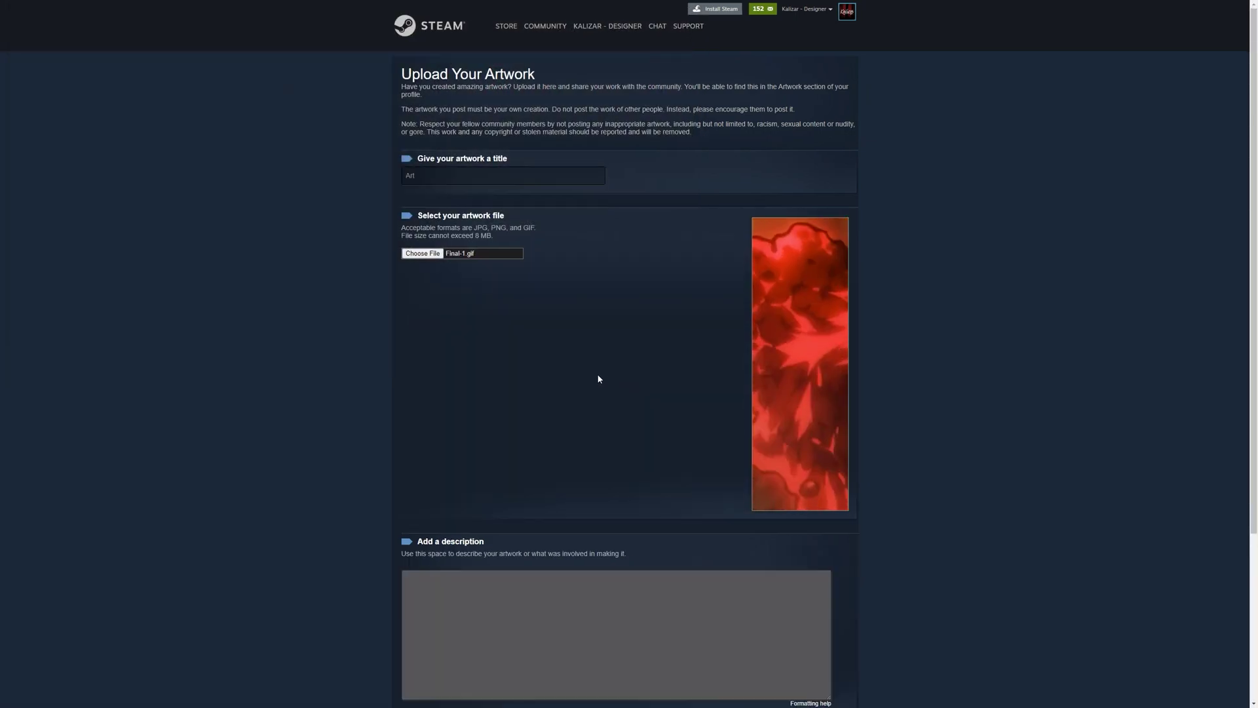
{"action": "scroll", "coordinate": [450, 371], "scroll_direction": "down", "scroll_amount": 3}
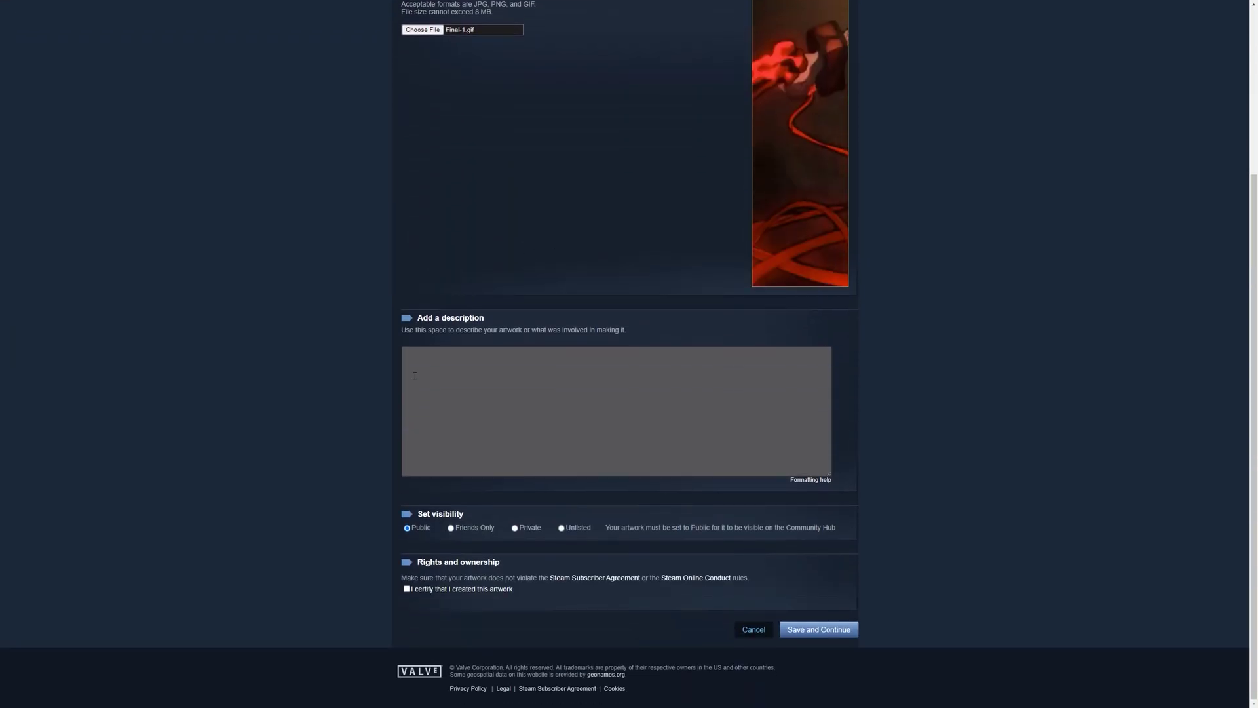
{"action": "left_click", "coordinate": [406, 590]}
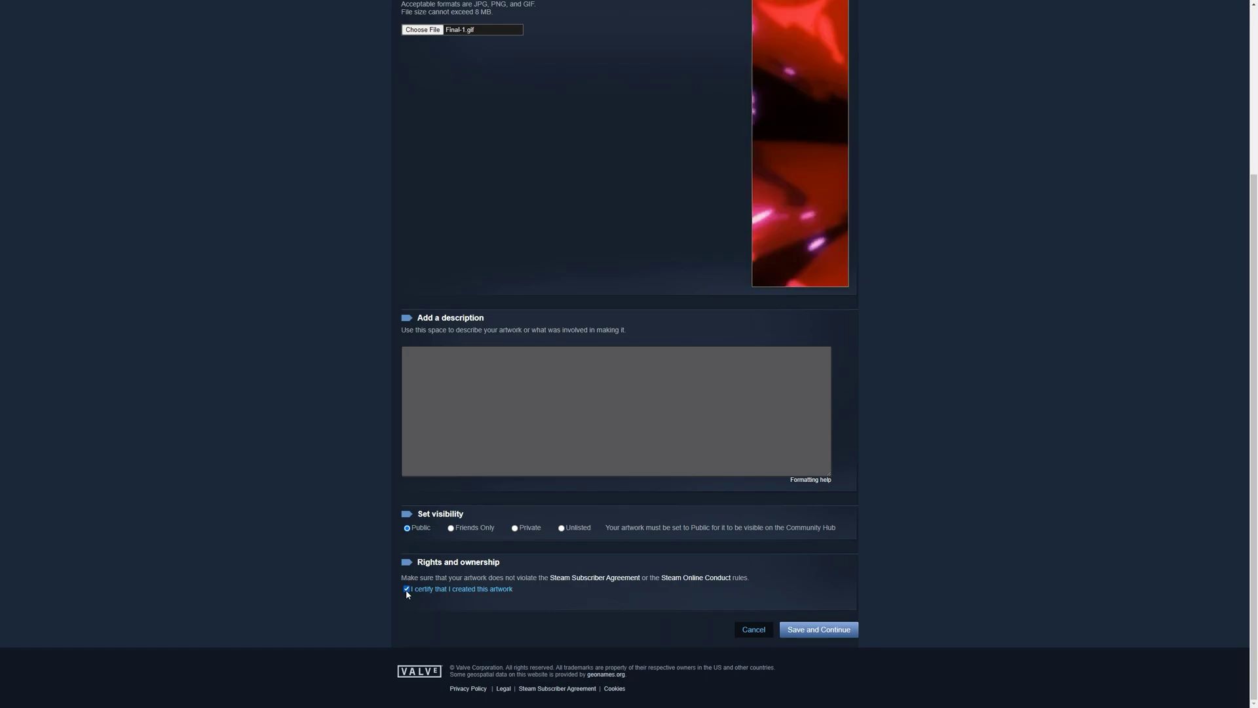
Step: Run $J('[name=consumer_app_id]').val(480);$J('[name=file_type]').val(0);$J('[name=visibility]').val(0); in the page's developer console and submit the artwork upload
{"action": "right_click", "coordinate": [564, 169]}
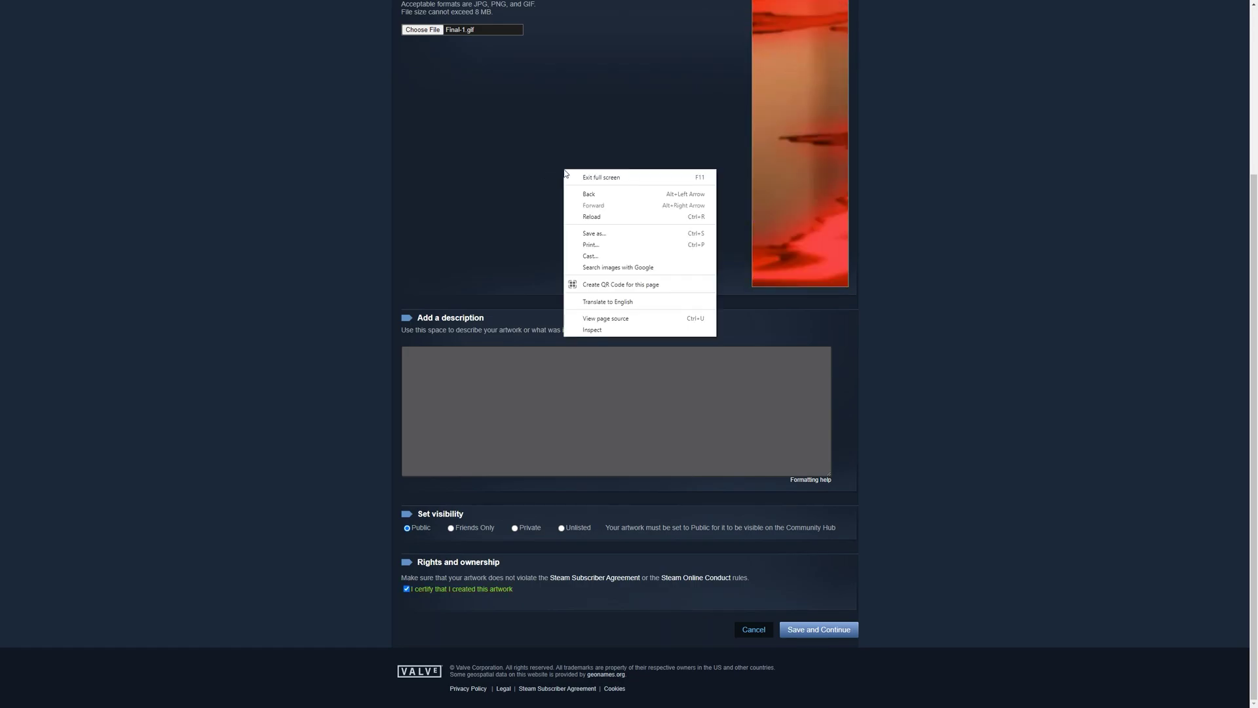
{"action": "left_click", "coordinate": [594, 329]}
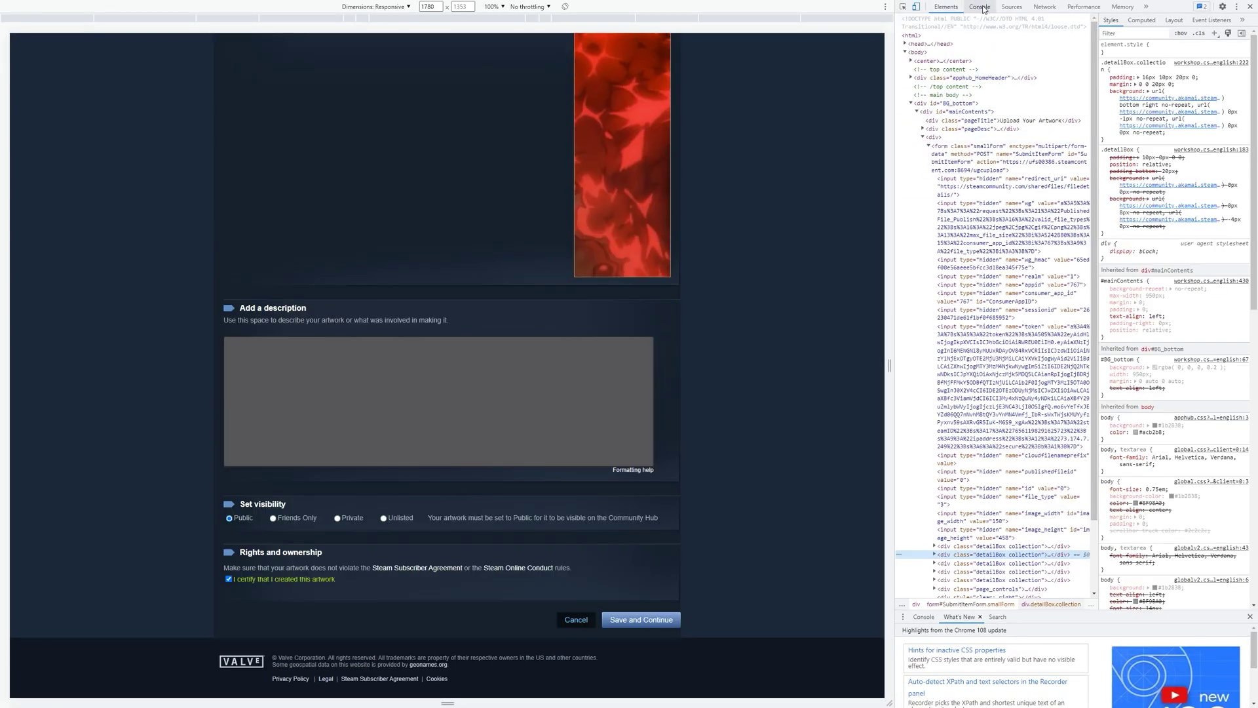
{"action": "left_click", "coordinate": [982, 8]}
{"action": "type", "text": "$J('[name=consumer_app_id]').val(480);$J('[name=file_type]').val(0);$J('[name=visibility]').val(0);"}
{"action": "key", "text": "Return"}
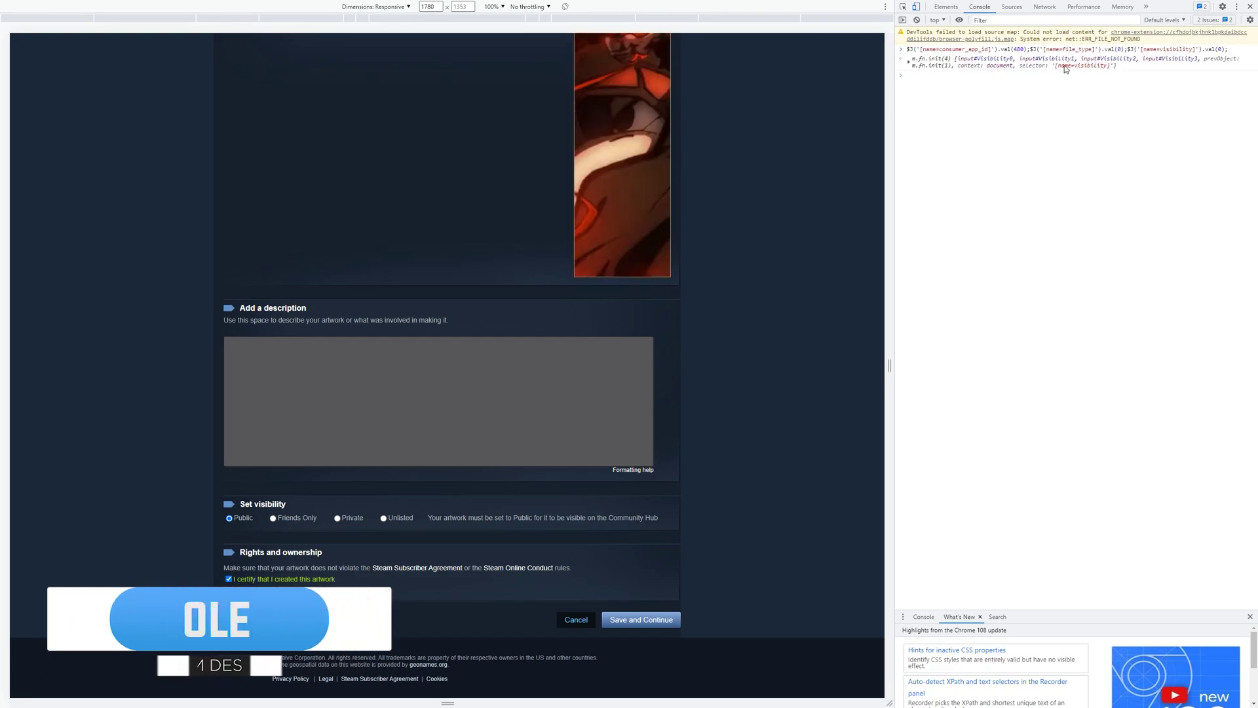
{"action": "left_click", "coordinate": [1250, 6]}
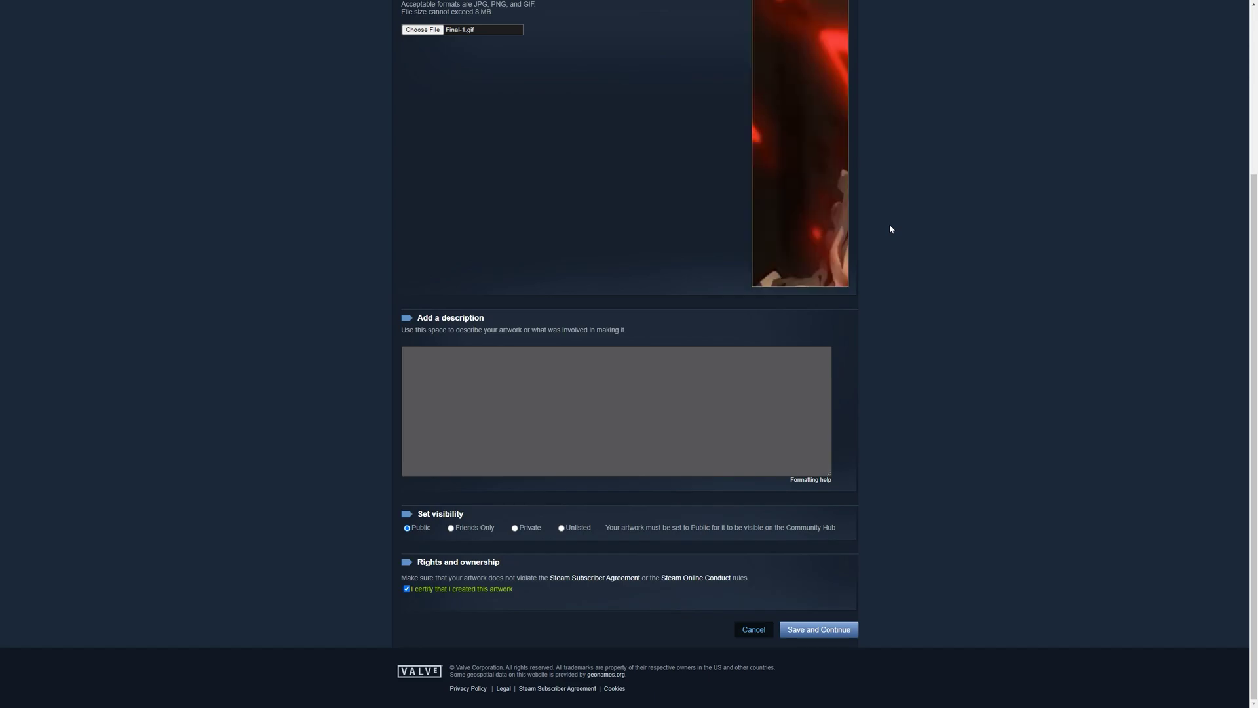
{"action": "left_click", "coordinate": [828, 630]}
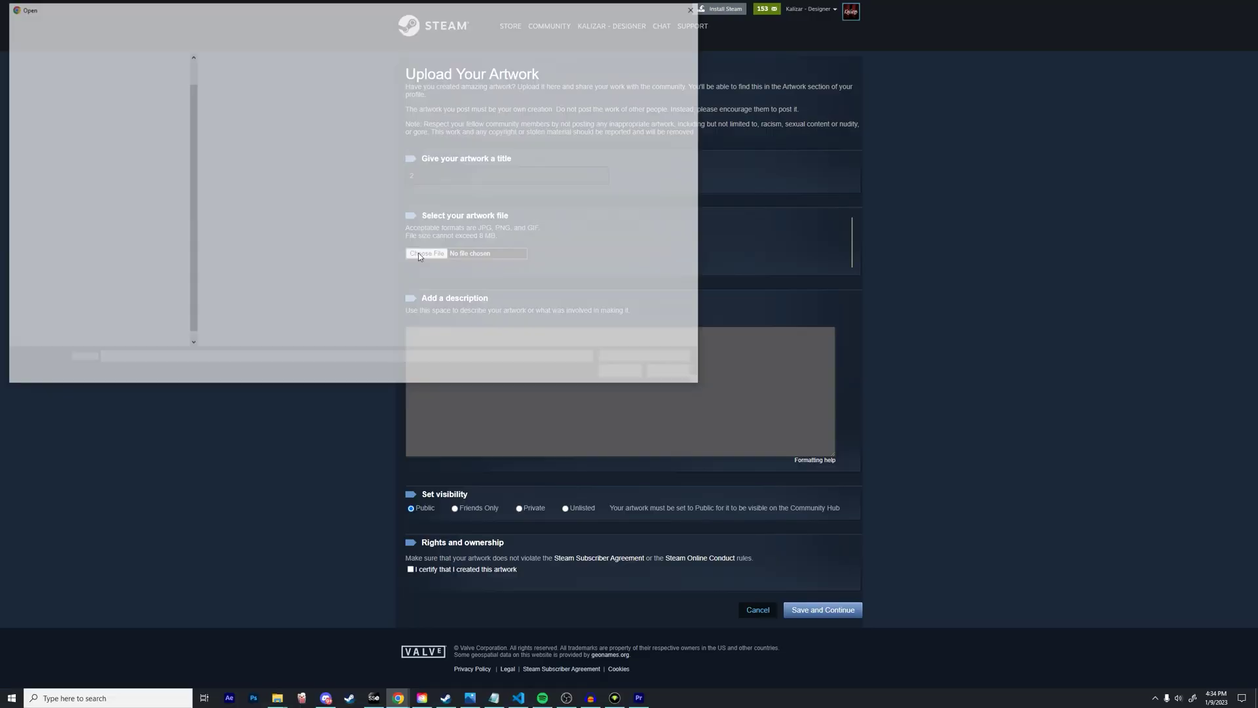
{"action": "right_click", "coordinate": [983, 320]}
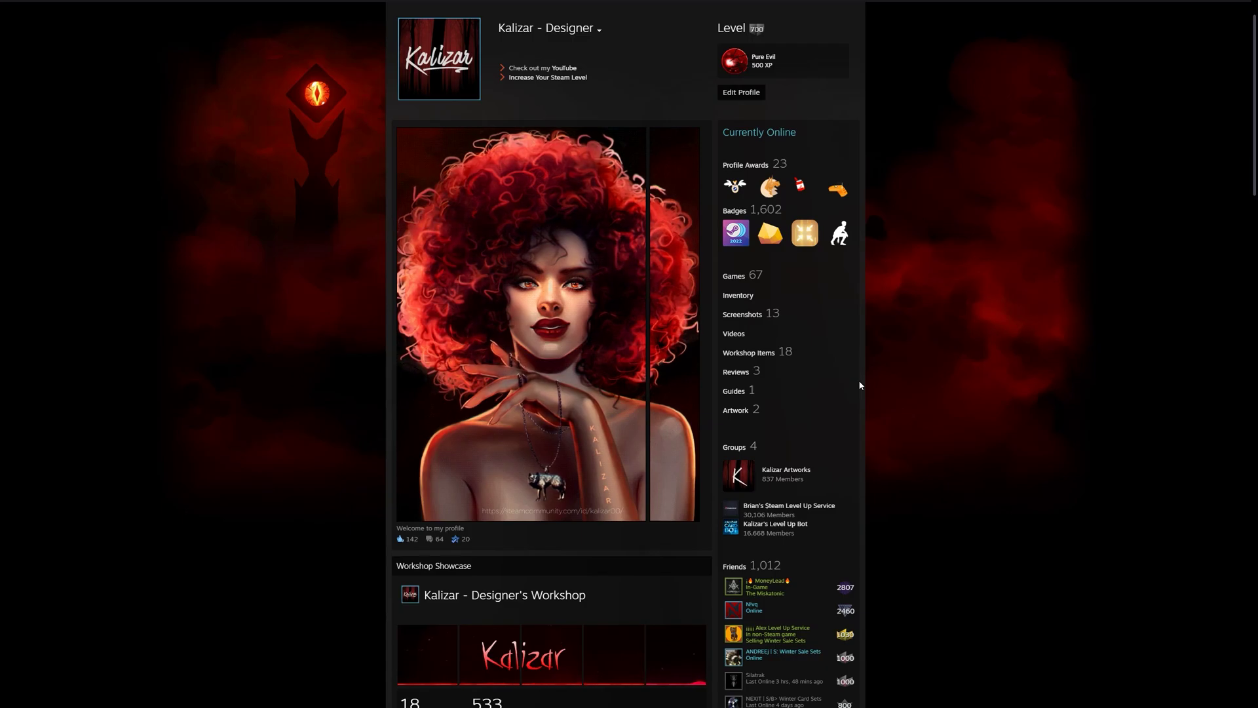
Step: In the profile's Featured Showcase settings, choose My Workshop Showcase [Level 2] (Points Shop Purchase) for the showcase below the Achievement Showcase
{"action": "left_click", "coordinate": [740, 93]}
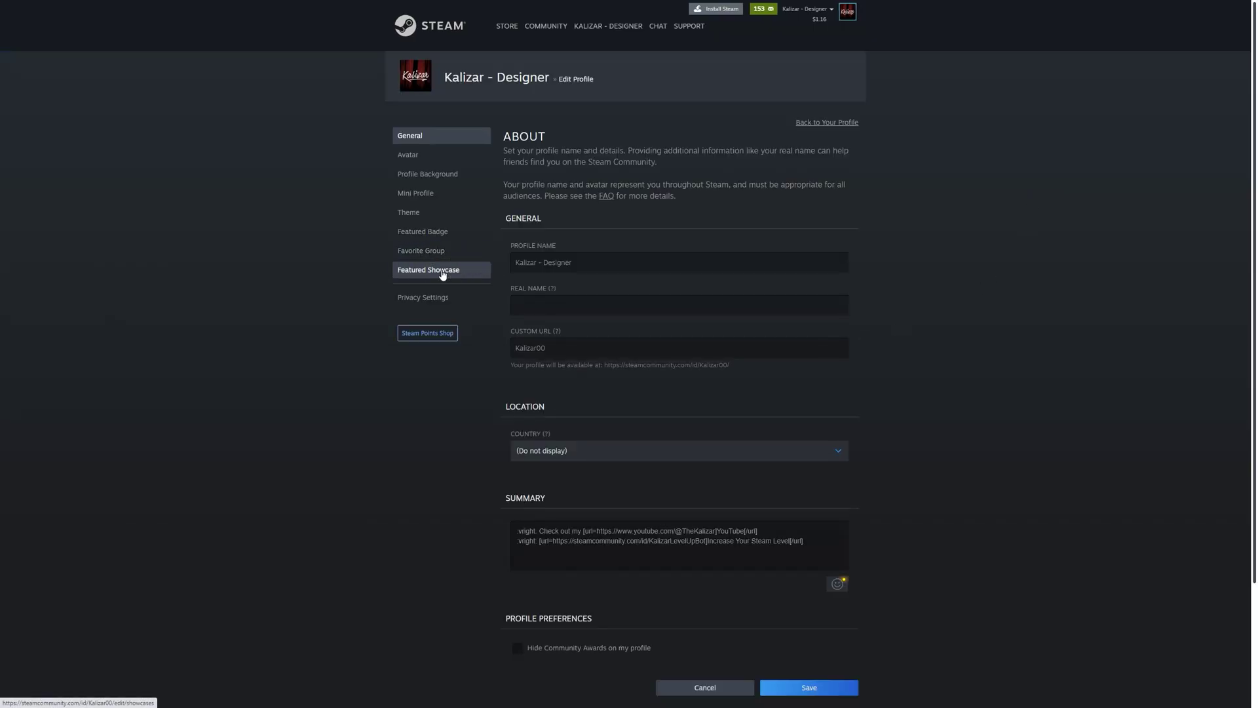
{"action": "left_click", "coordinate": [442, 271]}
{"action": "scroll", "coordinate": [974, 247], "scroll_direction": "down", "scroll_amount": 7}
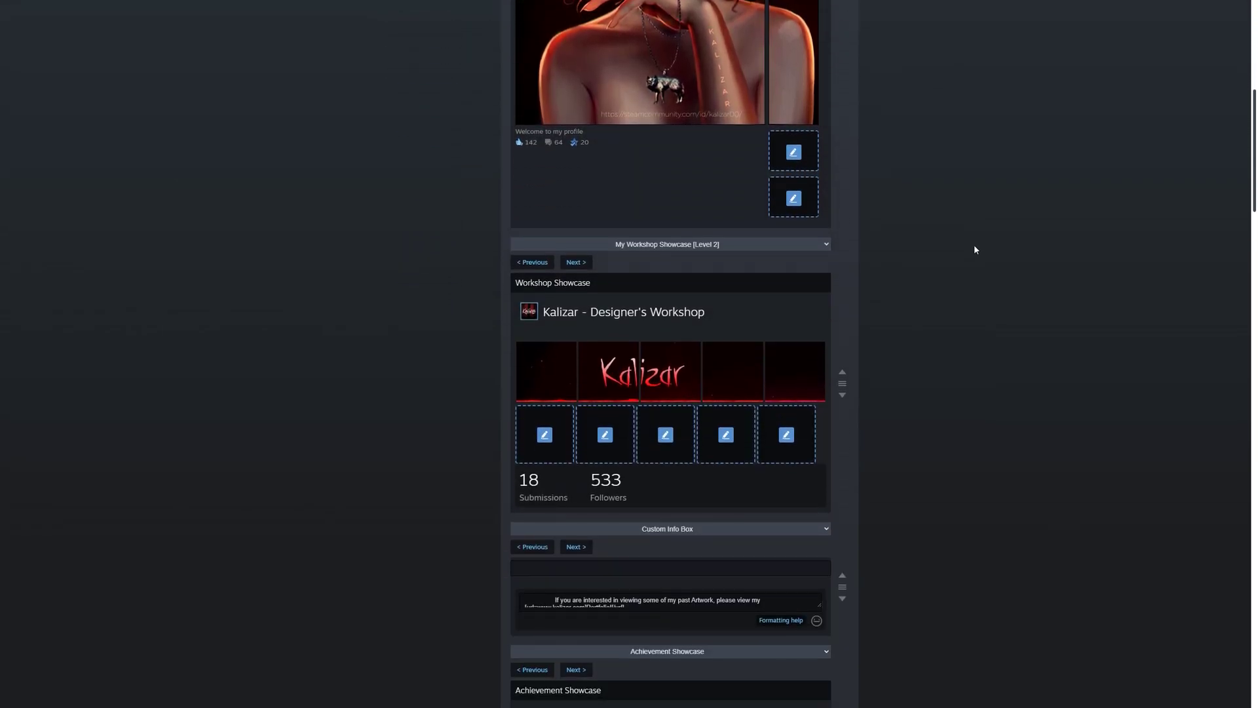
{"action": "scroll", "coordinate": [973, 249], "scroll_direction": "down", "scroll_amount": 8}
{"action": "left_click", "coordinate": [670, 231]}
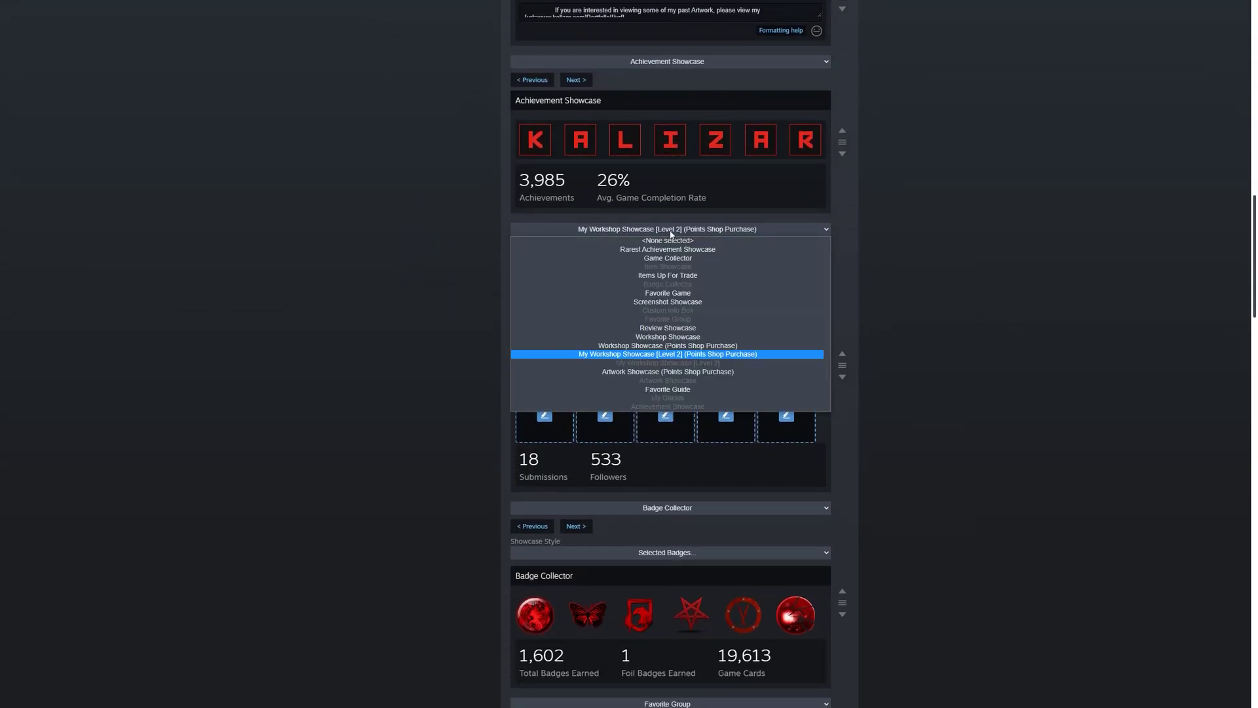
{"action": "left_click", "coordinate": [711, 356]}
{"action": "left_click", "coordinate": [742, 230]}
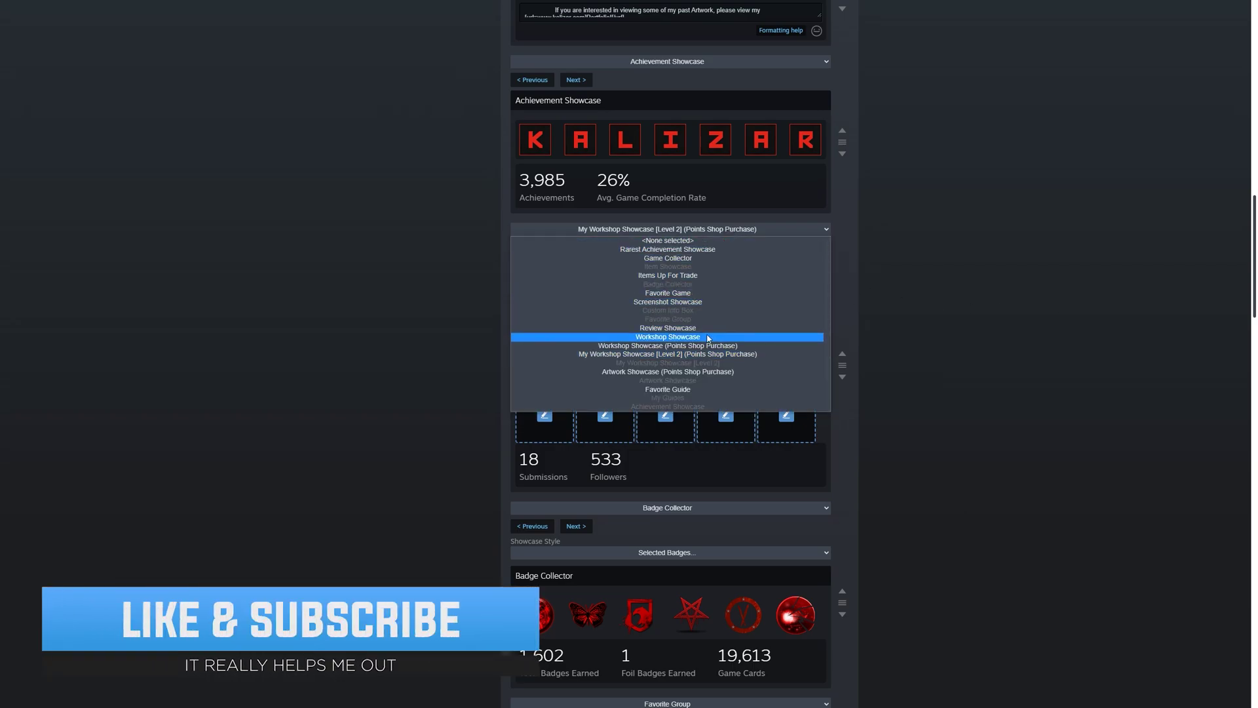
{"action": "left_click", "coordinate": [689, 390]}
{"action": "left_click", "coordinate": [675, 233]}
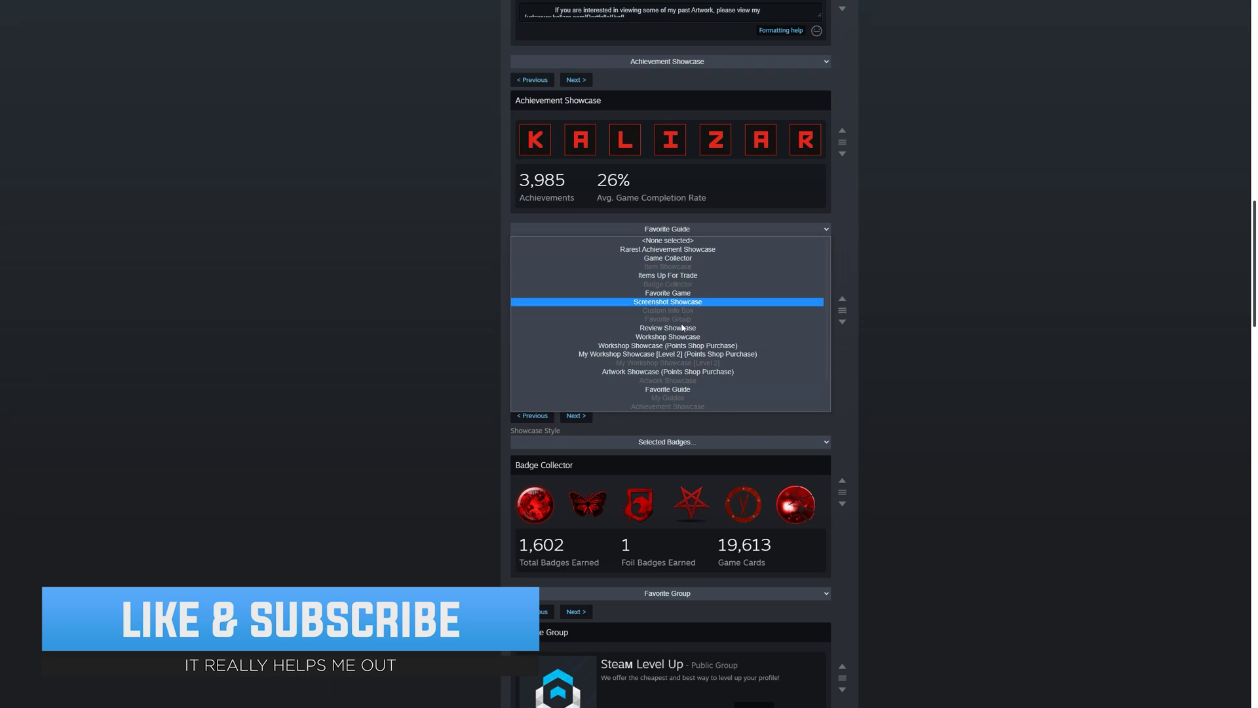
{"action": "left_click", "coordinate": [673, 354]}
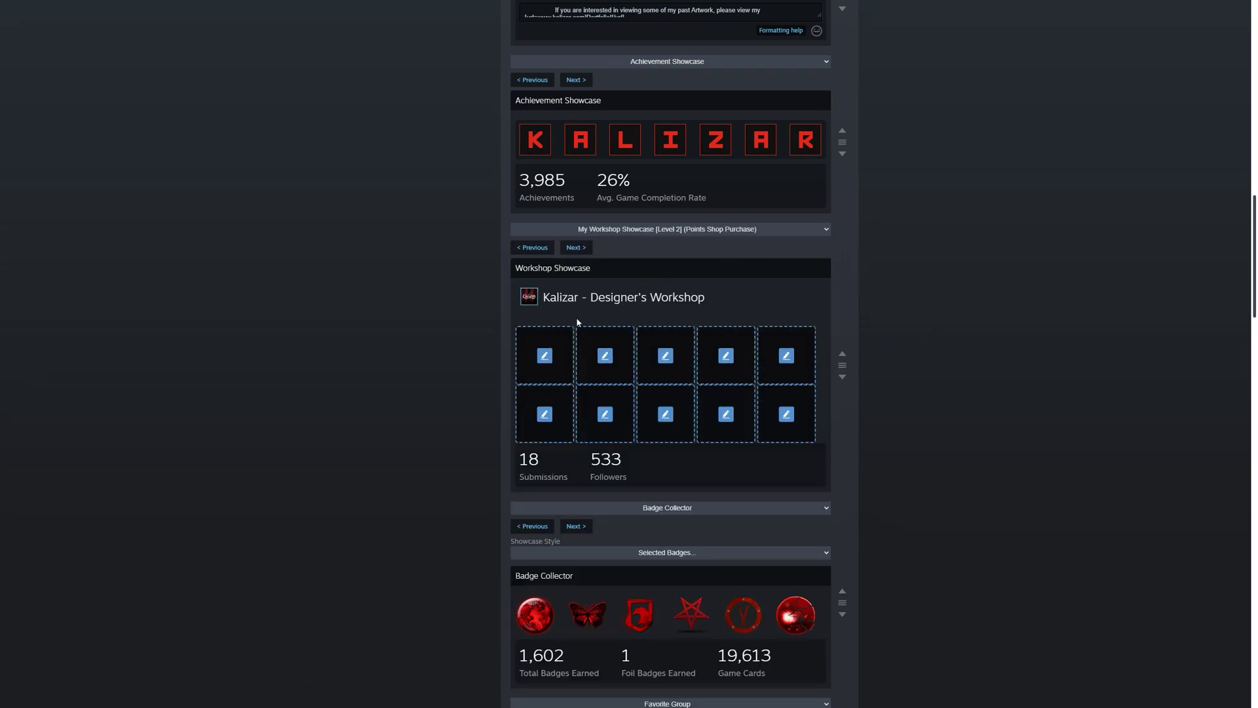
Step: Fill the first two slots of the empty Workshop Showcase with the Spacewar items 1 and 2
{"action": "left_click", "coordinate": [544, 359]}
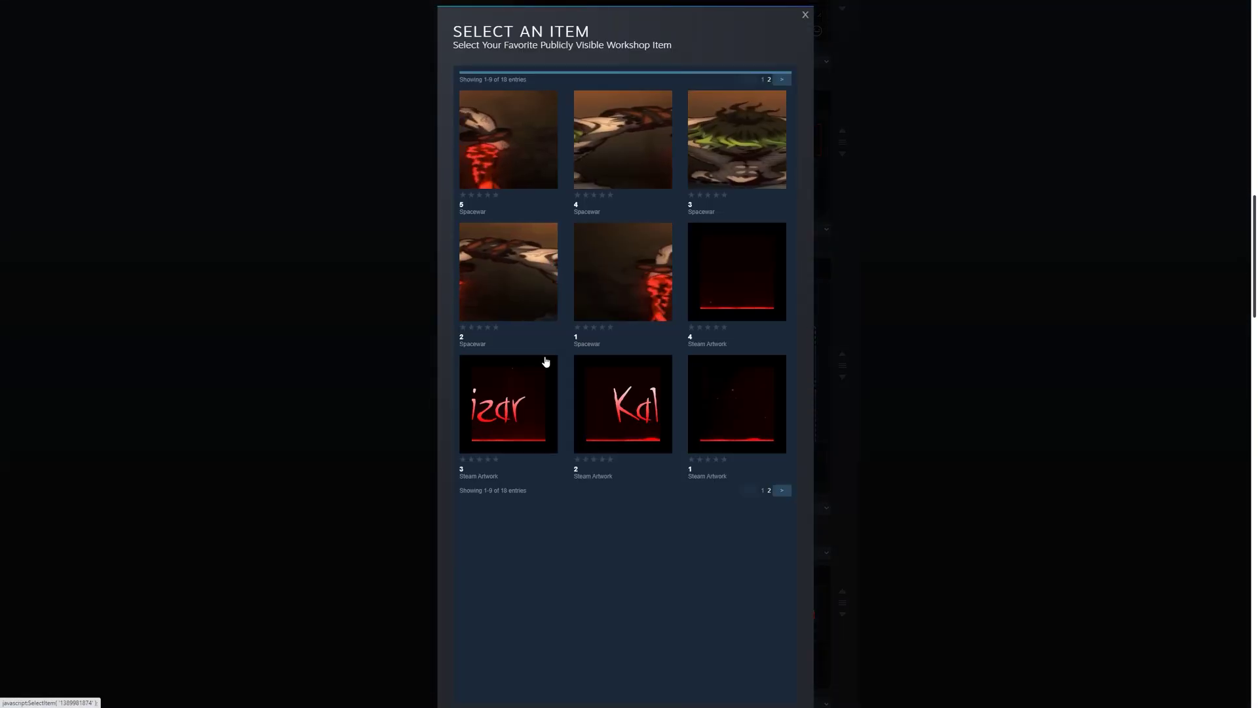
{"action": "left_click", "coordinate": [603, 300]}
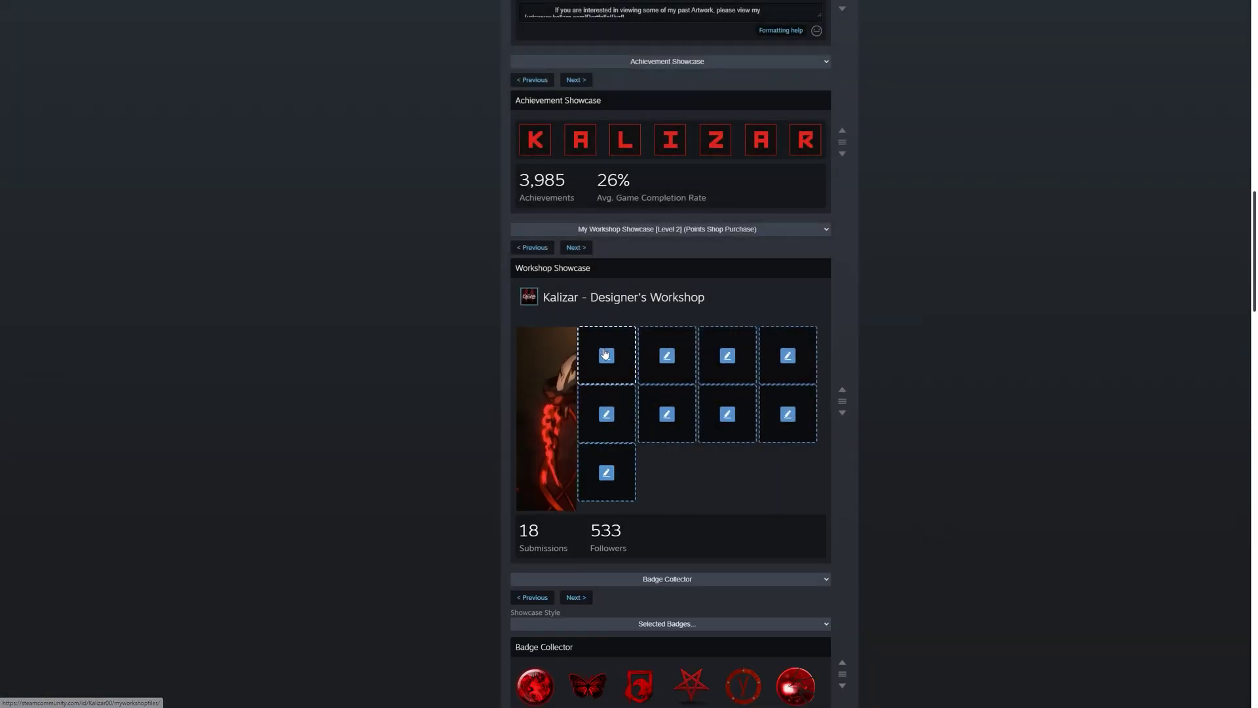
{"action": "left_click", "coordinate": [605, 354]}
{"action": "left_click", "coordinate": [604, 349]}
{"action": "left_click", "coordinate": [653, 349]}
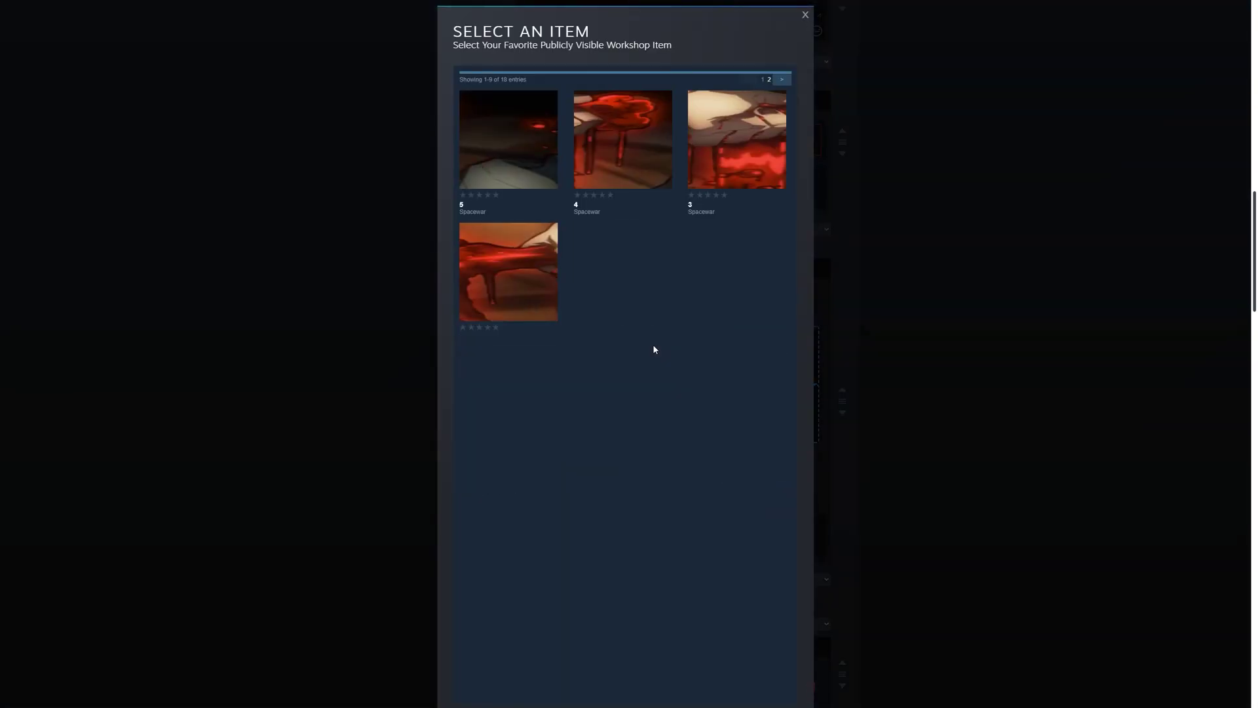
{"action": "left_click", "coordinate": [631, 266]}
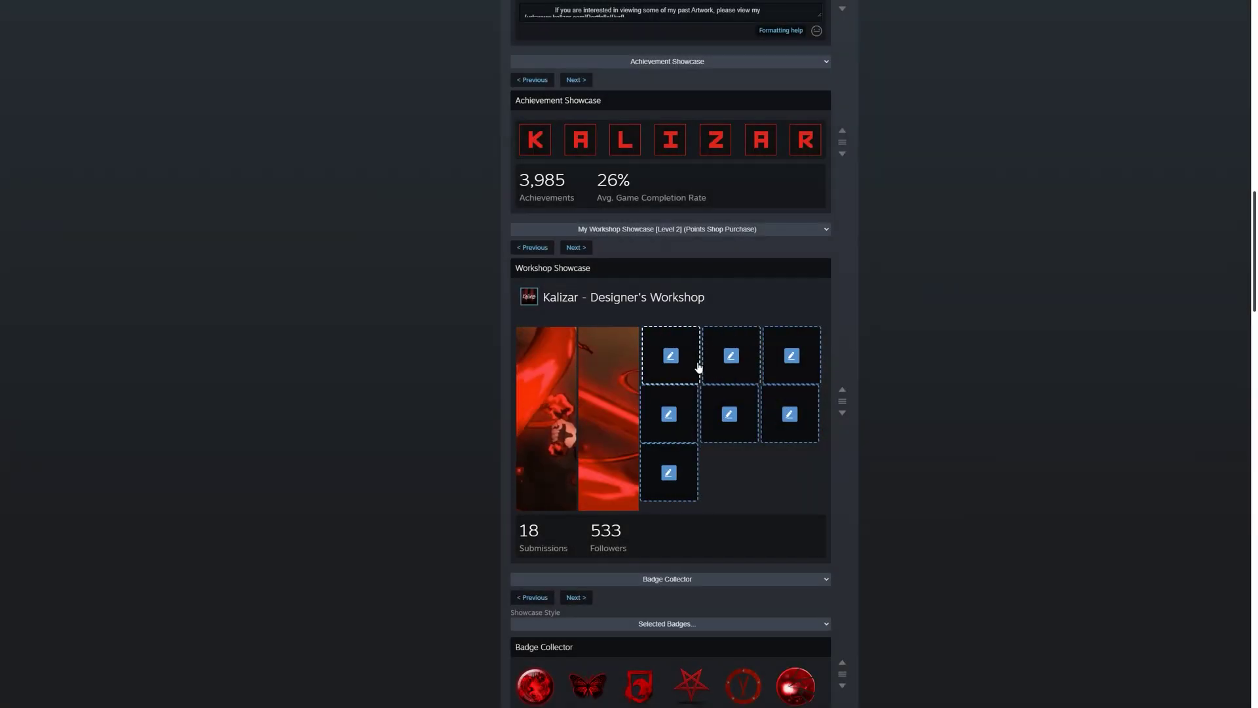
Step: Fill the next slots of the Workshop Showcase with the Spacewar items 3, 4 and 5 in order
{"action": "left_click", "coordinate": [698, 367]}
{"action": "left_click", "coordinate": [609, 177]}
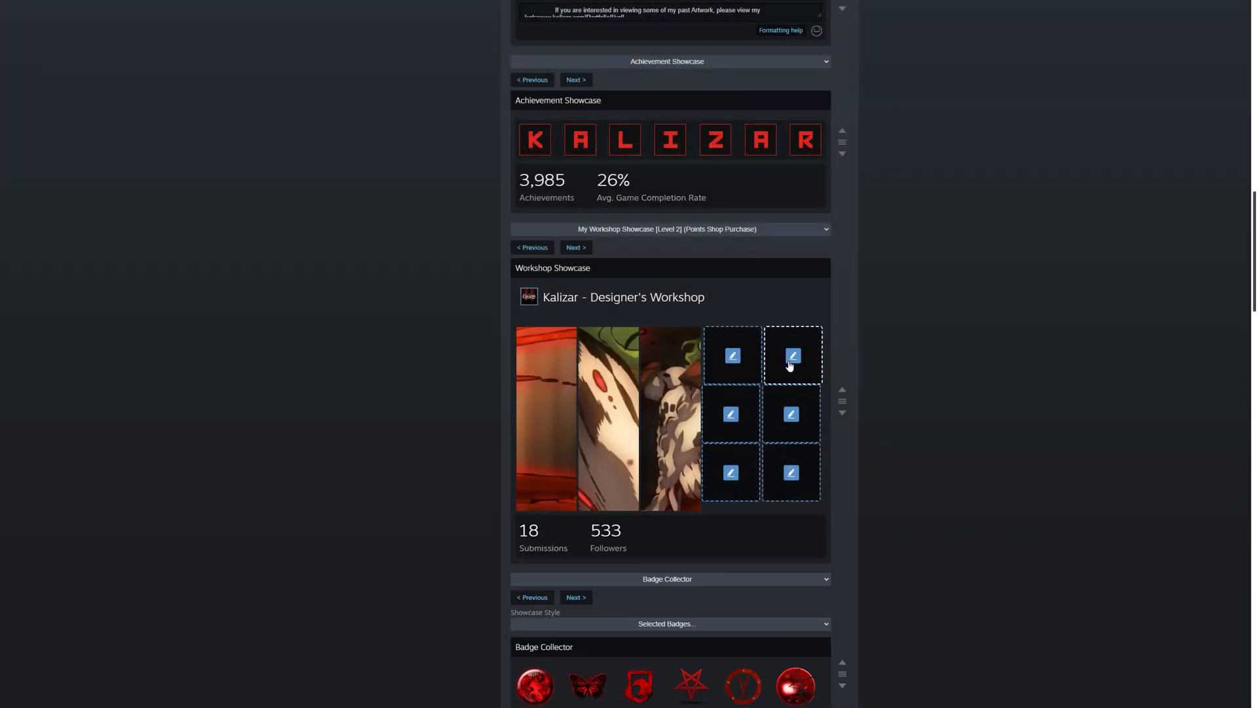
{"action": "left_click", "coordinate": [792, 360]}
{"action": "left_click", "coordinate": [534, 132]}
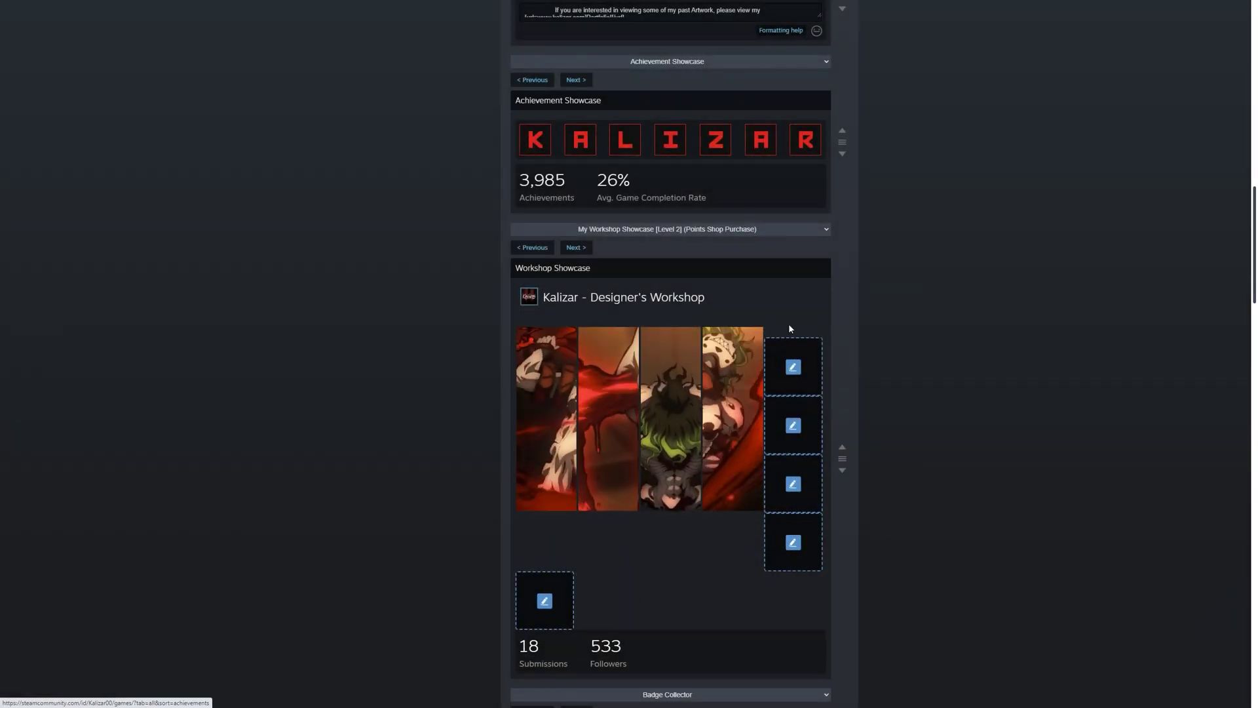
Step: View how the five workshop pieces line up in the Workshop Showcase on the profile page
{"action": "scroll", "coordinate": [977, 269], "scroll_direction": "down", "scroll_amount": 20}
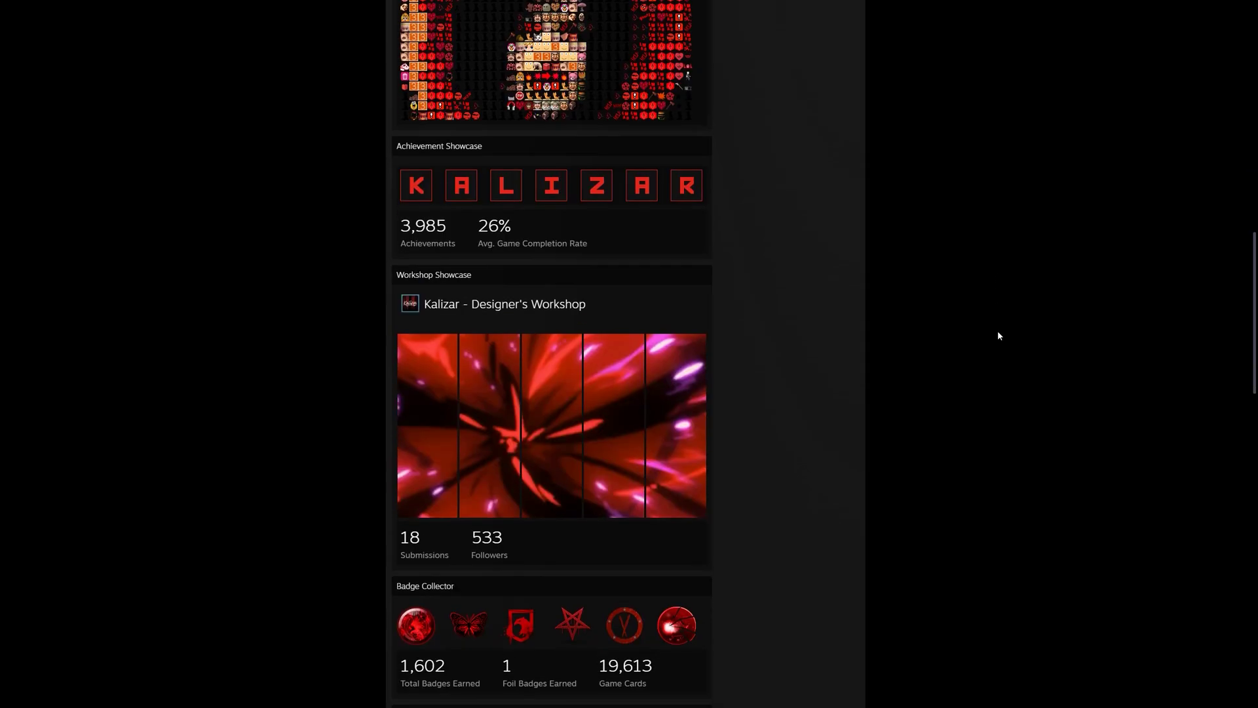
{"action": "scroll", "coordinate": [999, 334], "scroll_direction": "down", "scroll_amount": 3}
{"action": "scroll", "coordinate": [998, 334], "scroll_direction": "up", "scroll_amount": 2}
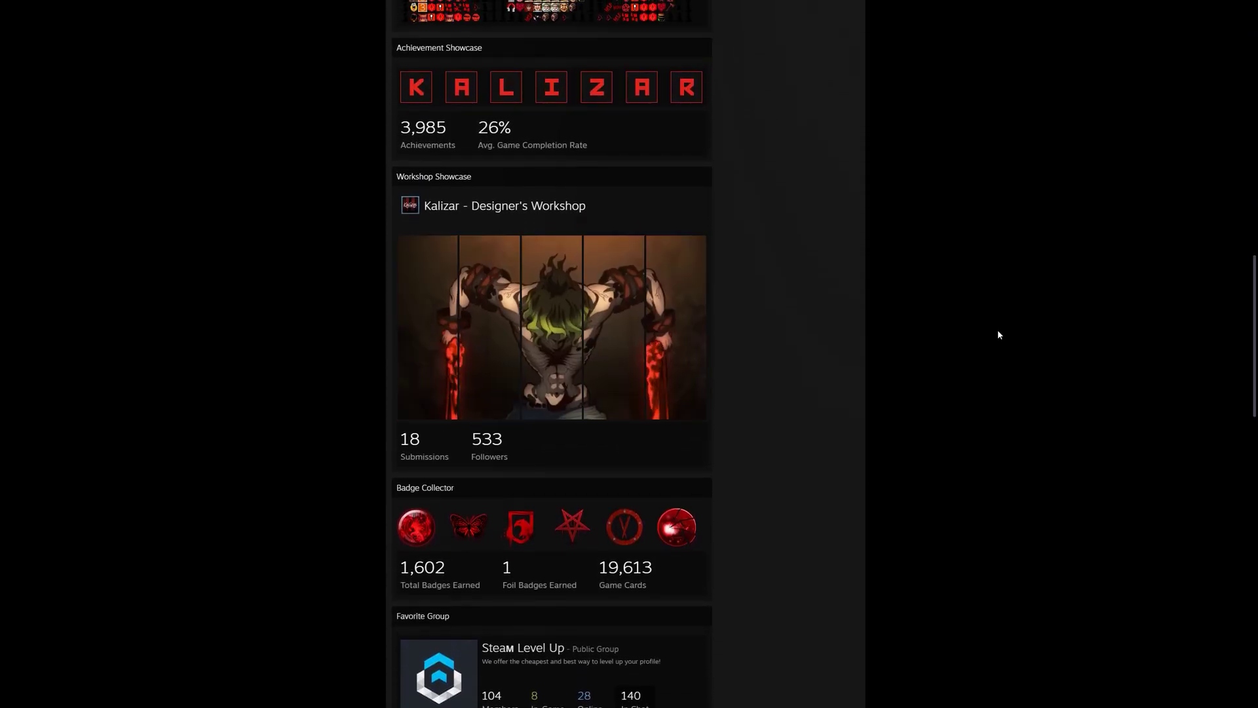